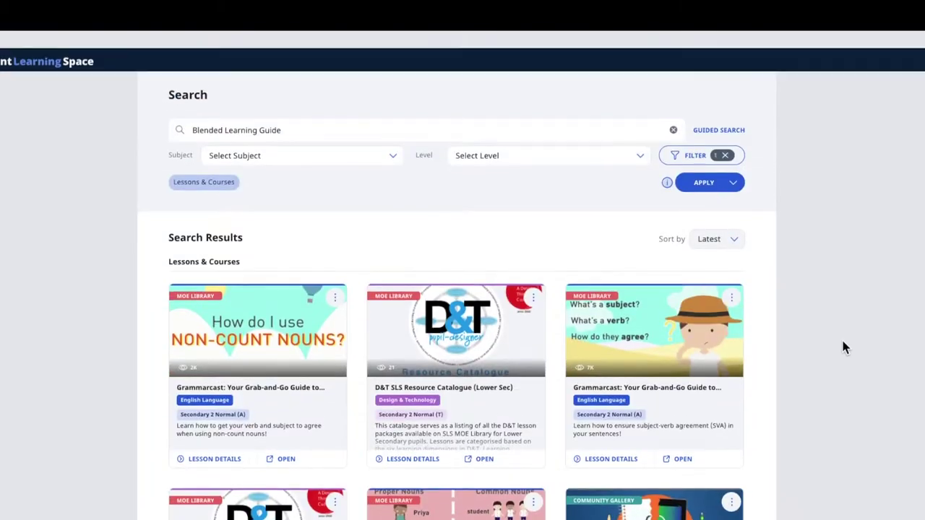
# Find the Blended Learning Guide Chapter 5 lesson in the gallery, open its details and star it
pyautogui.scroll(-5, 841, 337)
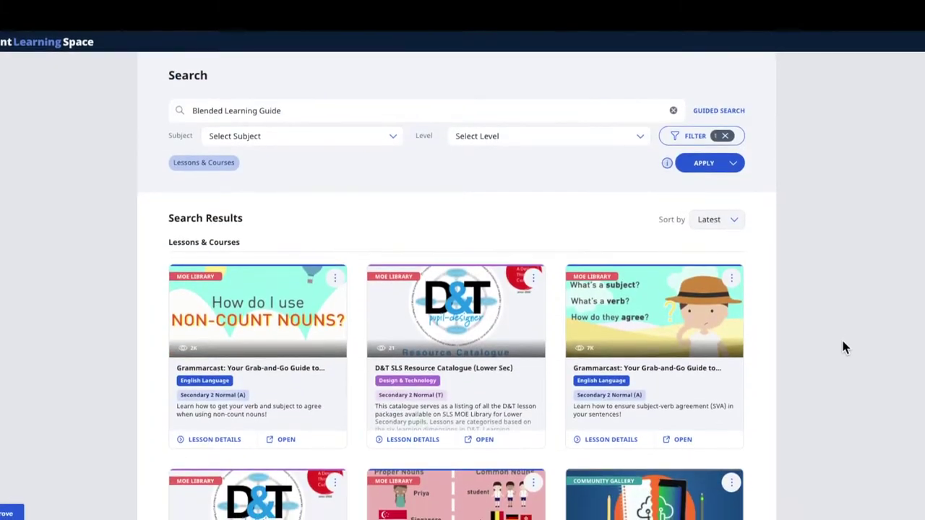
pyautogui.scroll(1, 842, 348)
pyautogui.scroll(-1, 842, 347)
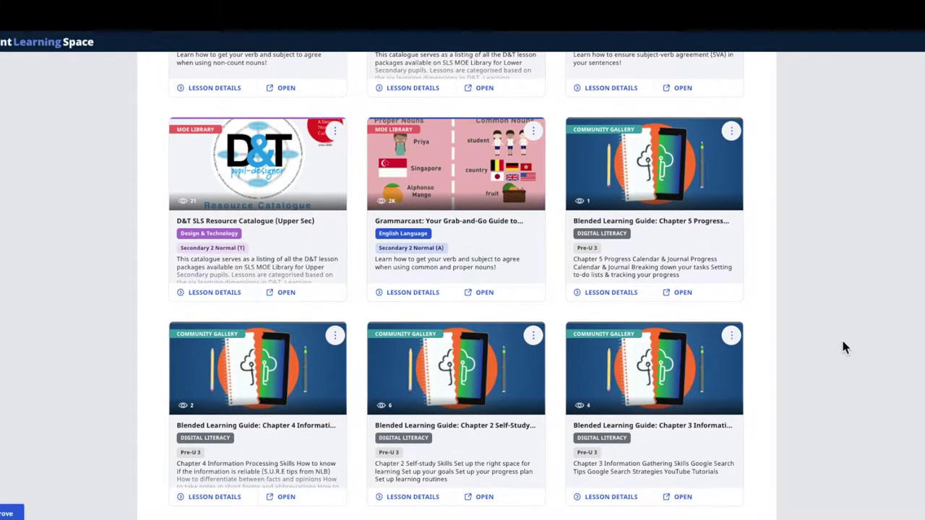
pyautogui.scroll(5, 843, 347)
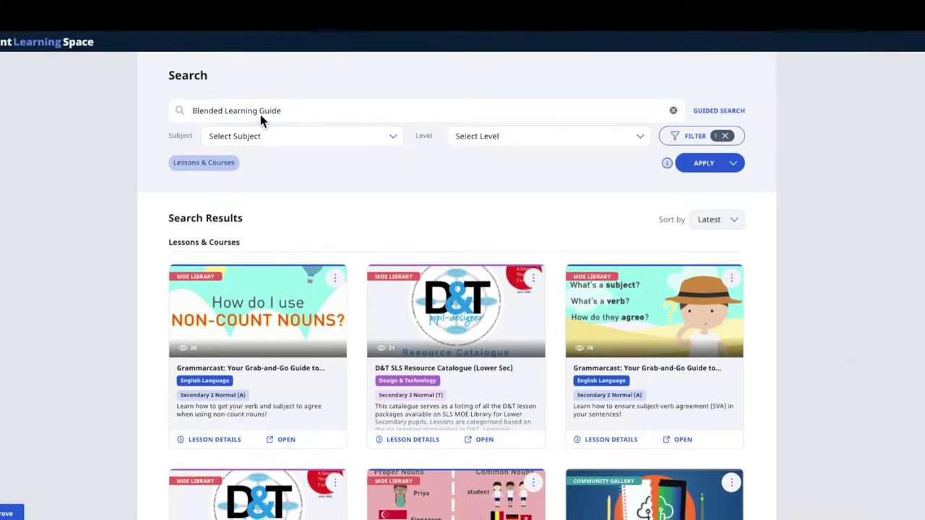
pyautogui.scroll(-5, 836, 330)
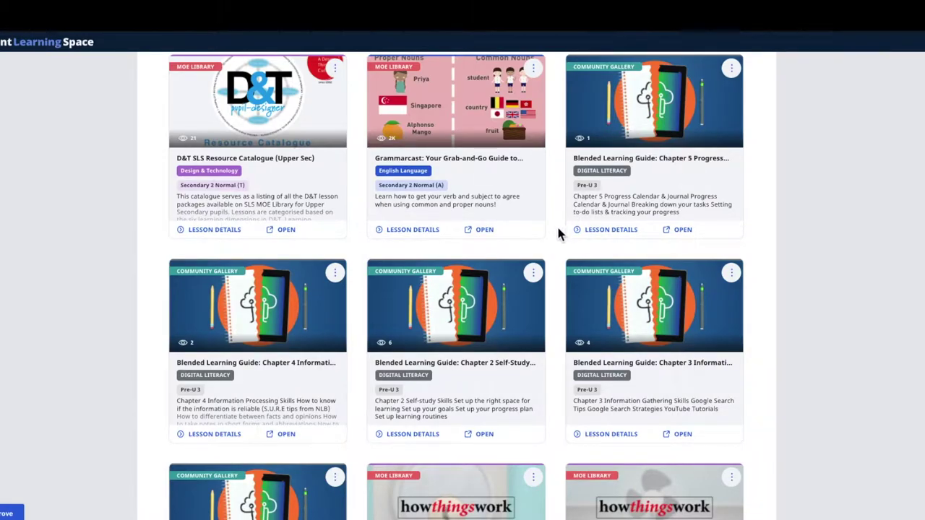
pyautogui.scroll(-1, 558, 234)
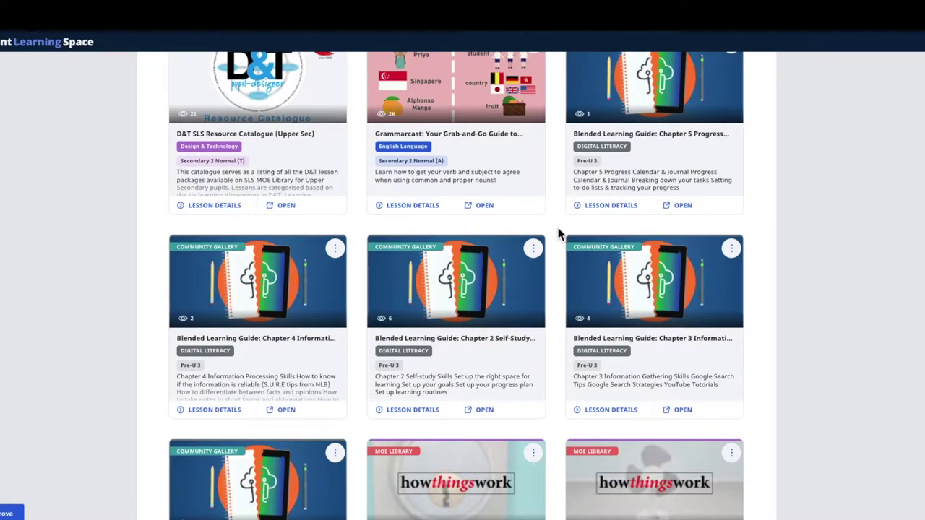
pyautogui.scroll(1, 558, 233)
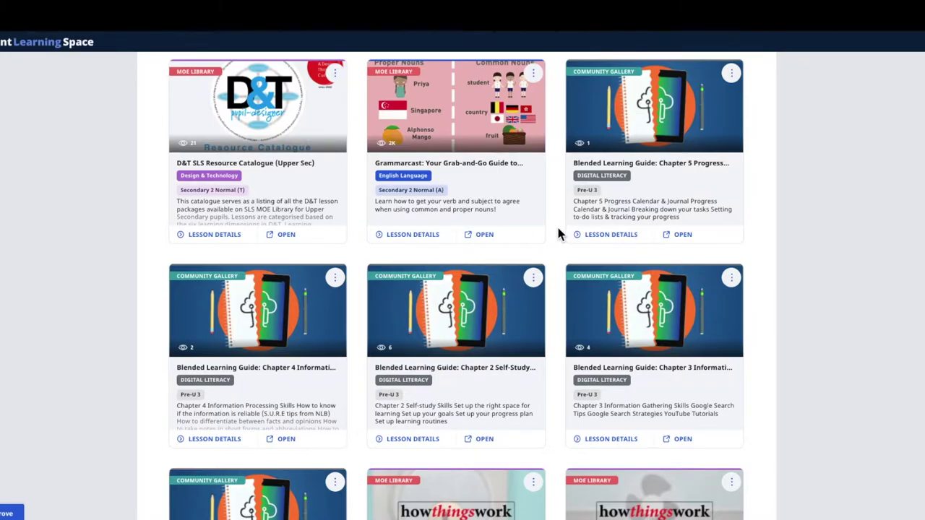
pyautogui.scroll(1, 558, 229)
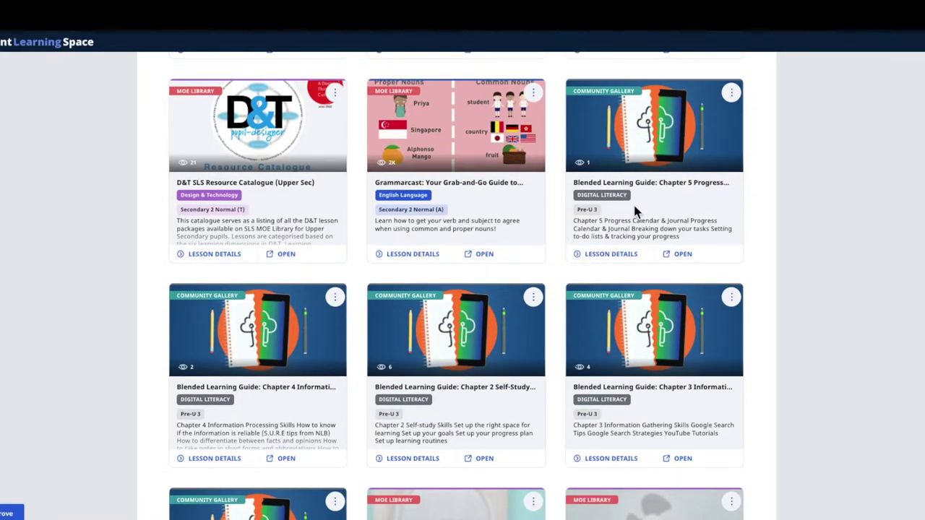
pyautogui.scroll(-1, 798, 227)
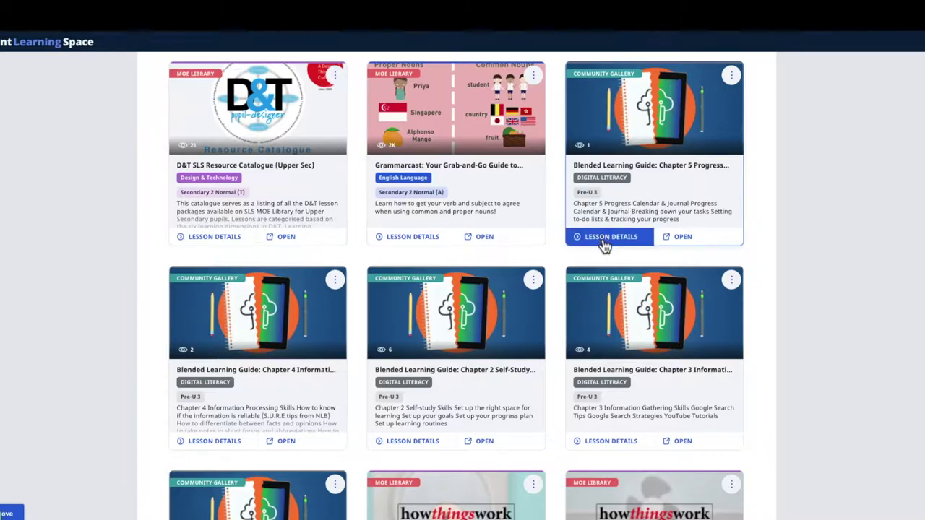
pyautogui.click(602, 245)
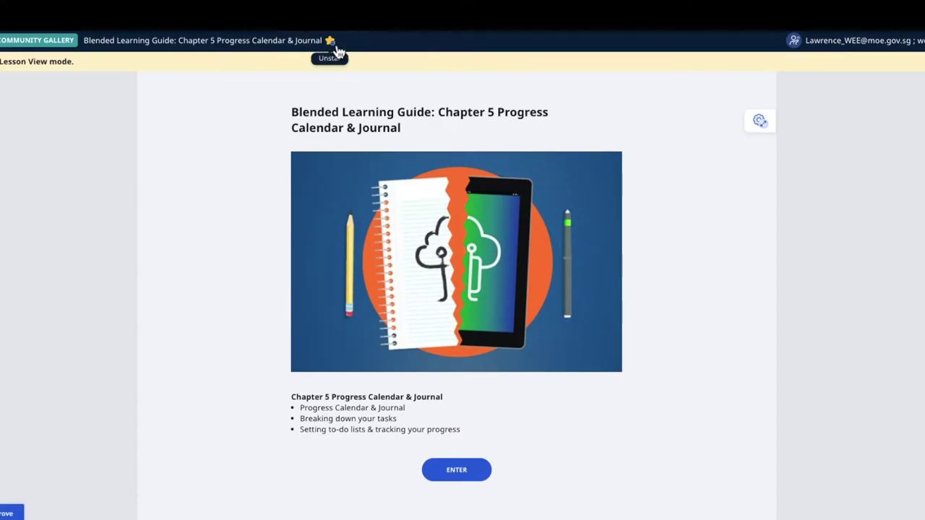
pyautogui.click(331, 41)
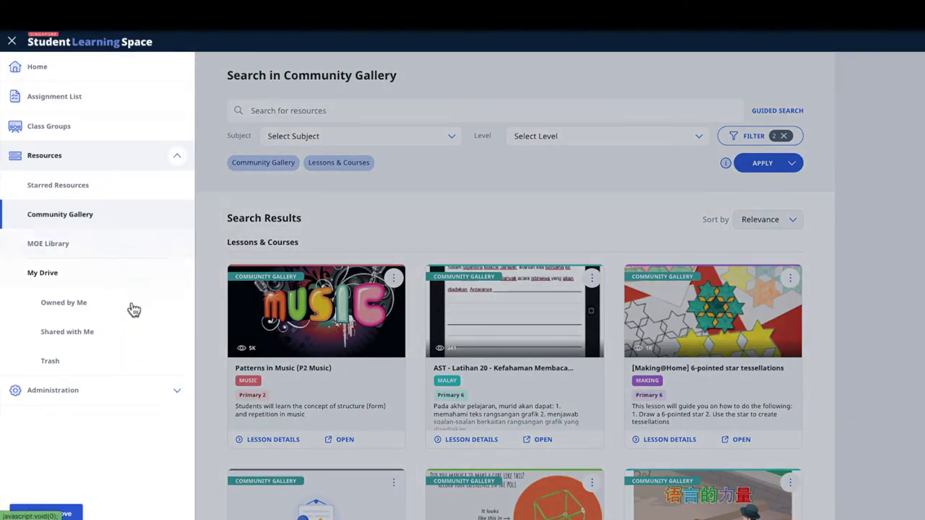
# In My Drive's Owned by Me, create a new Course and save it with the Untitled title
pyautogui.click(97, 305)
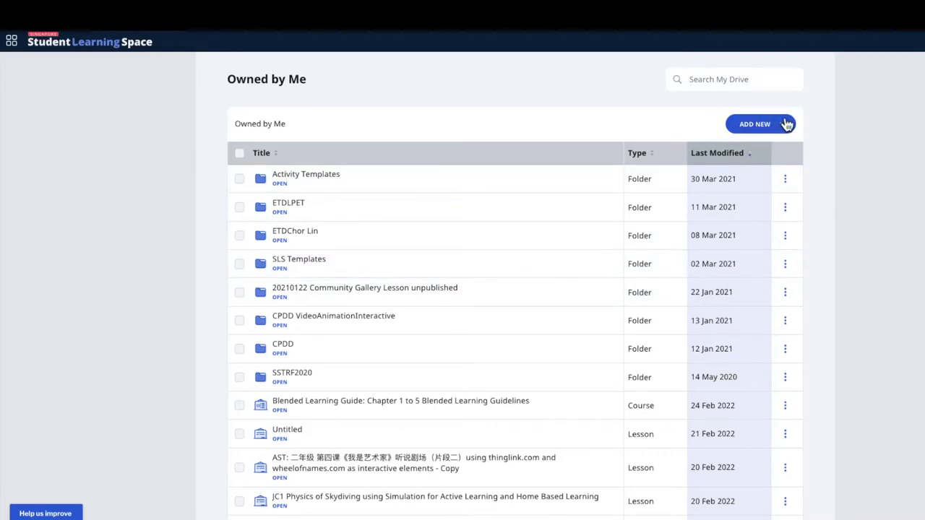
pyautogui.click(785, 127)
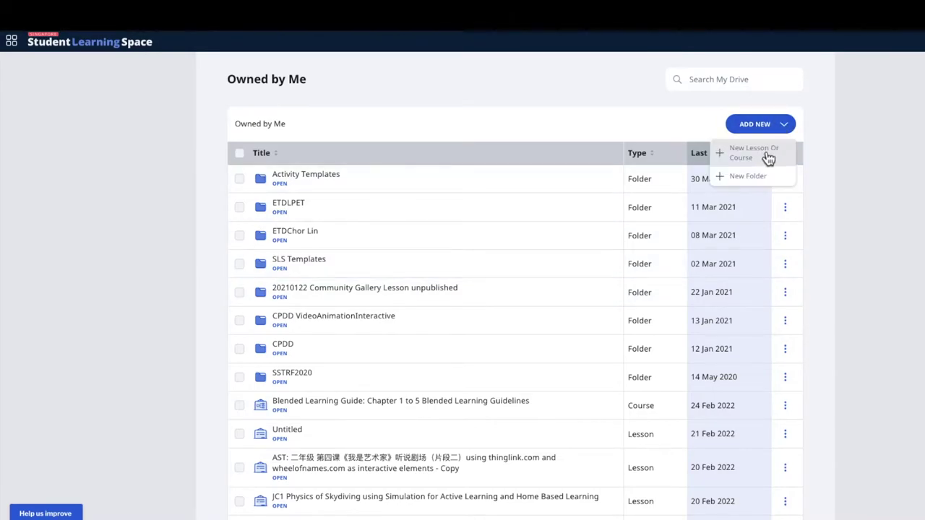
pyautogui.click(764, 159)
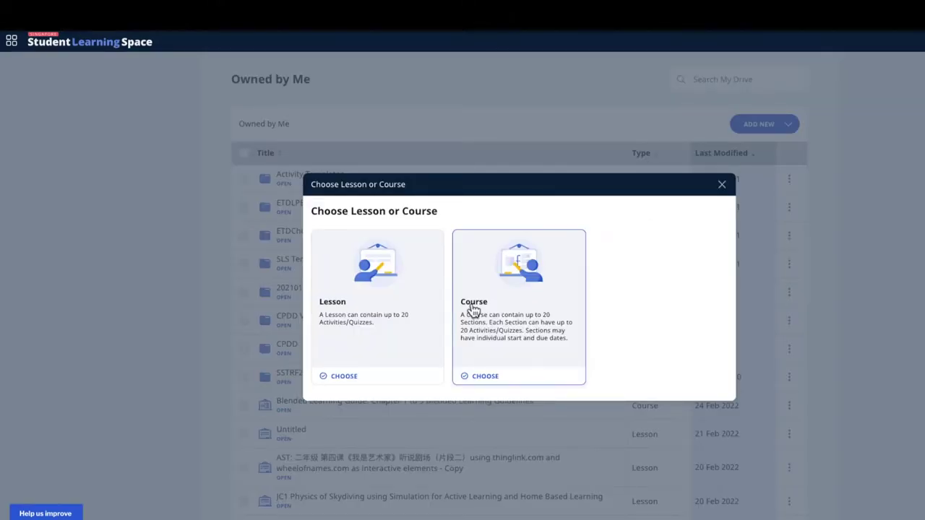
pyautogui.click(518, 370)
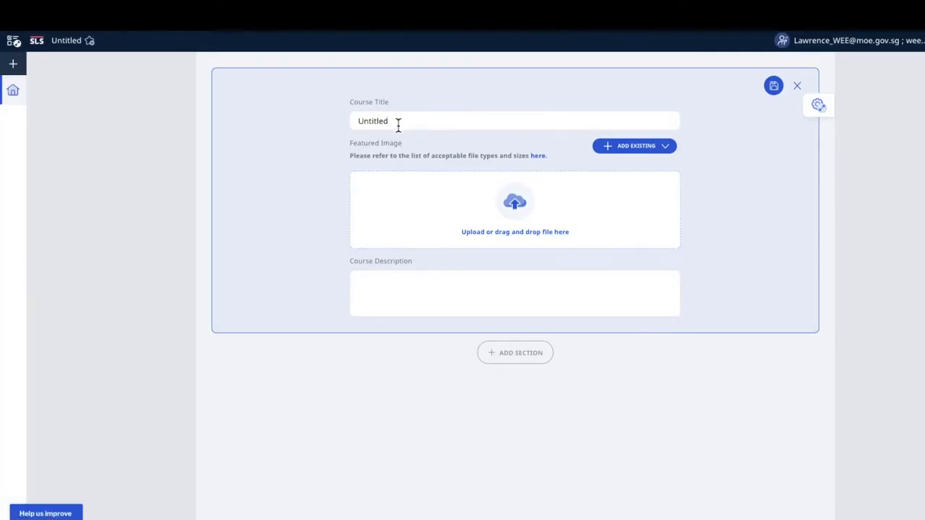
pyautogui.moveTo(398, 124); pyautogui.dragTo(351, 125)
pyautogui.click(774, 88)
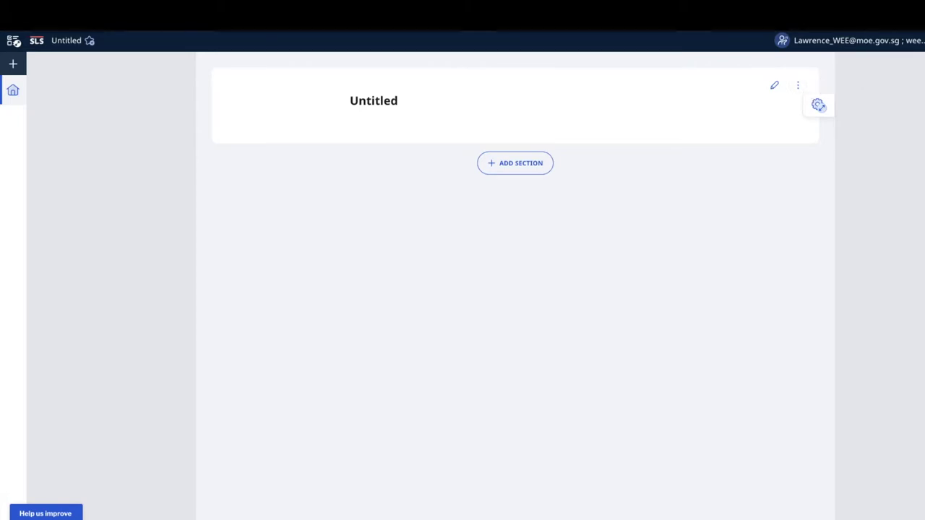
# Add a blank Custom section, A. Untitled, to the course from the outline panel
pyautogui.click(16, 59)
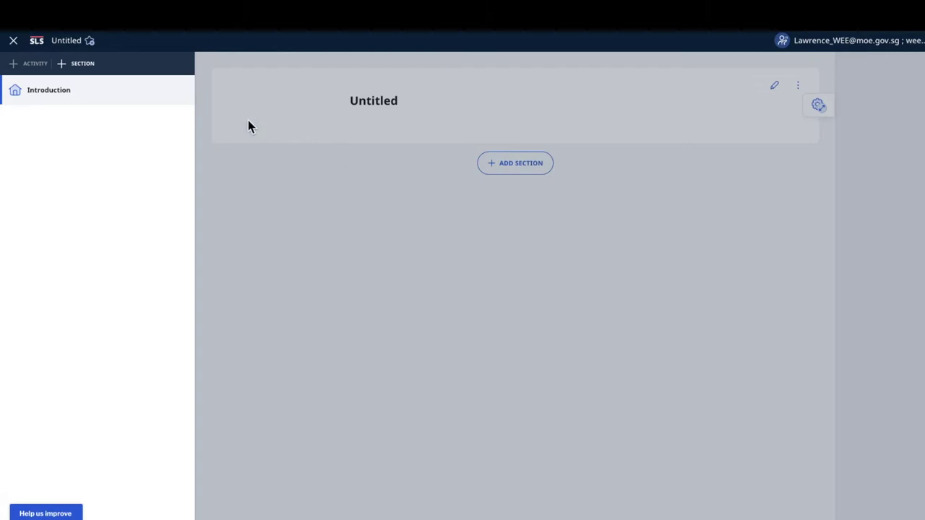
pyautogui.click(266, 101)
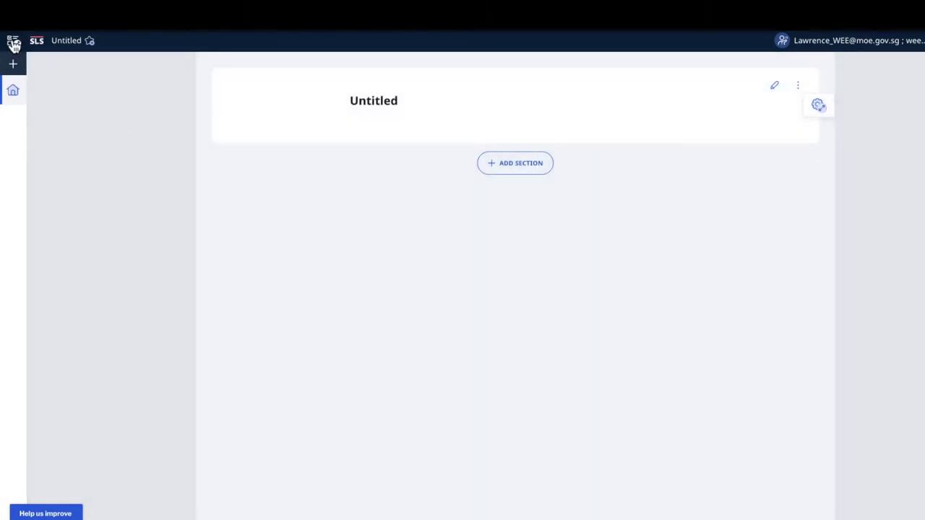
pyautogui.click(13, 41)
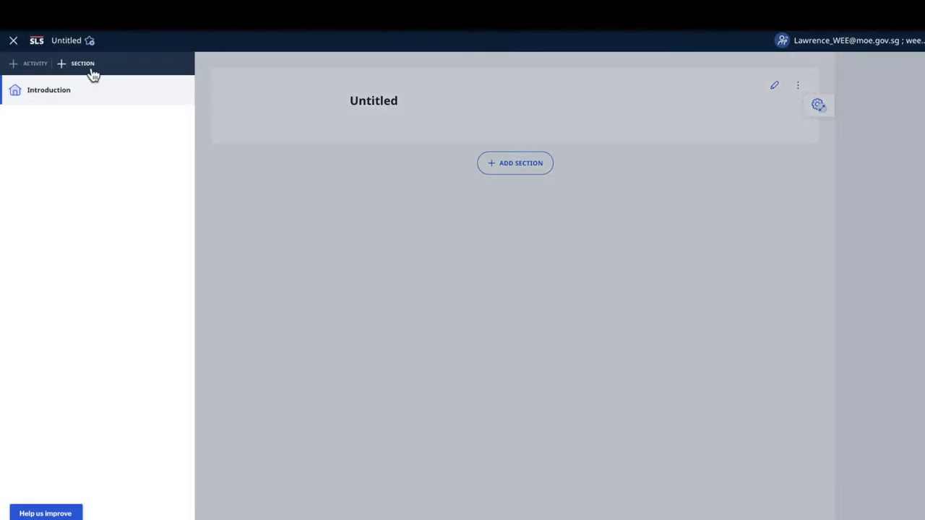
pyautogui.click(92, 74)
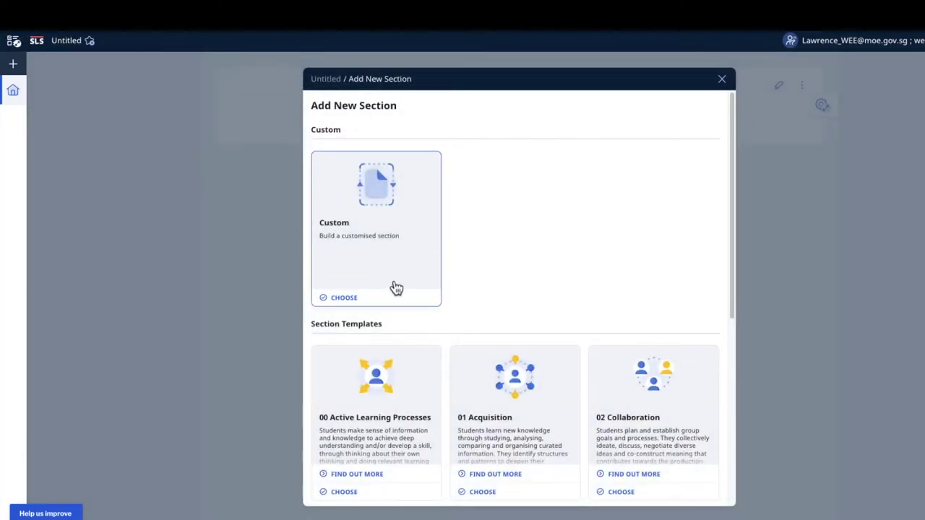
pyautogui.scroll(-5, 548, 423)
pyautogui.scroll(5, 547, 423)
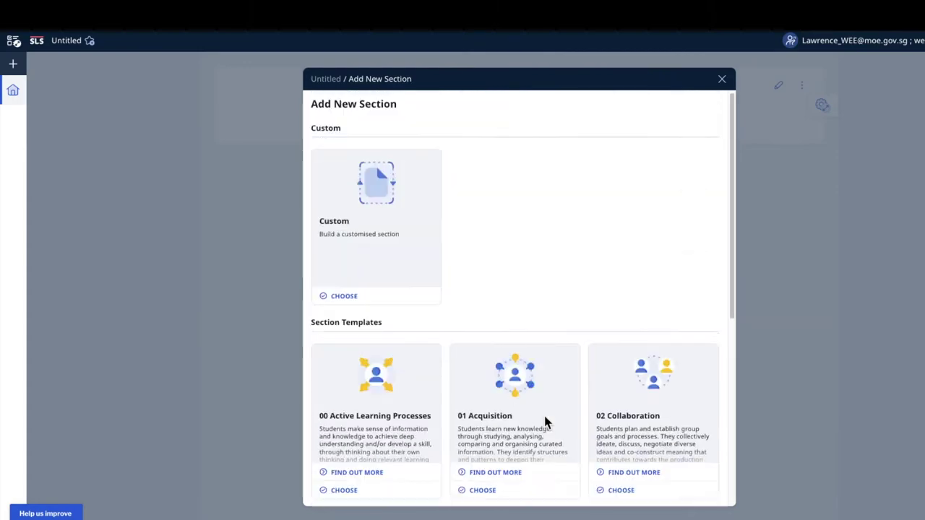
pyautogui.click(399, 301)
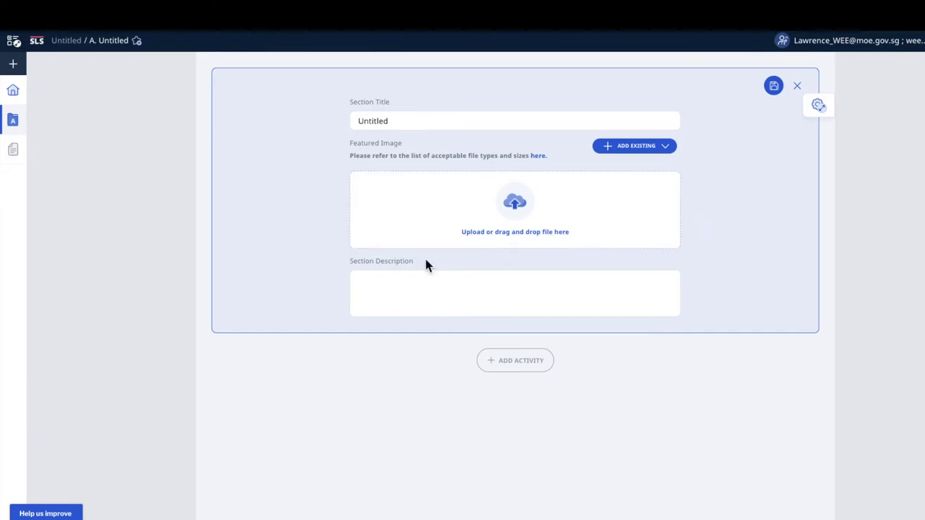
# Save section A and look through the Add Existing activity sources before cancelling
pyautogui.click(773, 87)
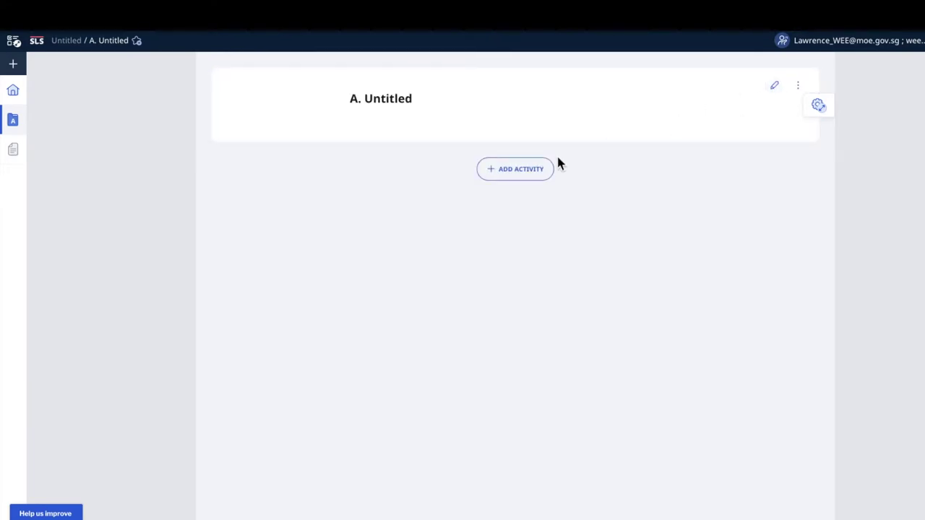
pyautogui.click(521, 177)
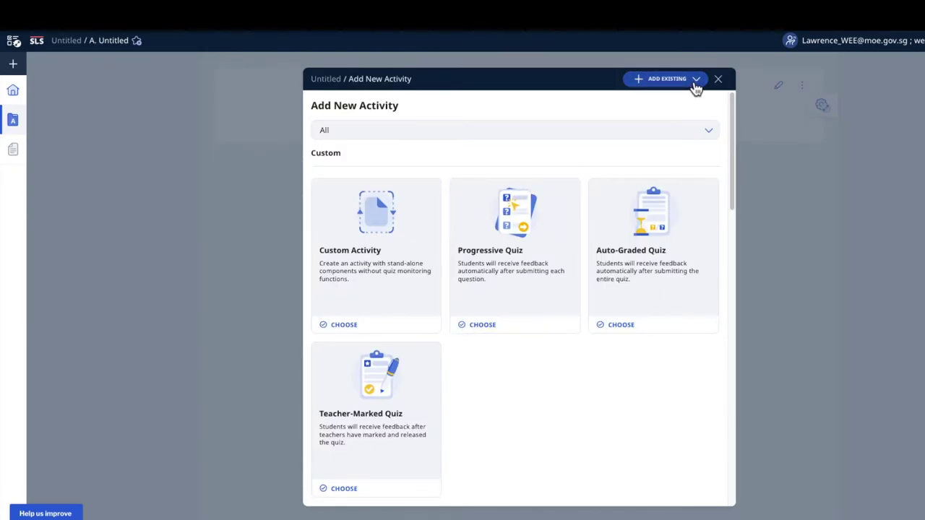
pyautogui.click(695, 84)
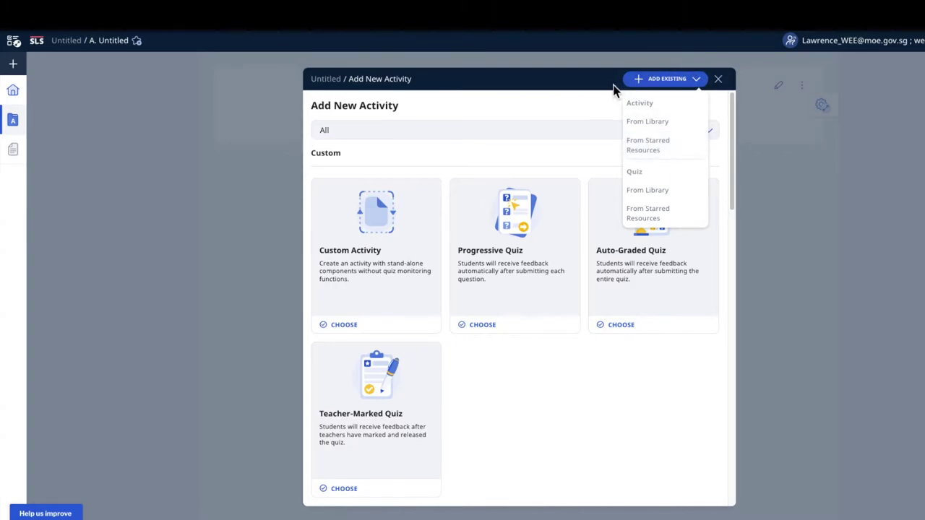
pyautogui.click(601, 88)
pyautogui.click(717, 80)
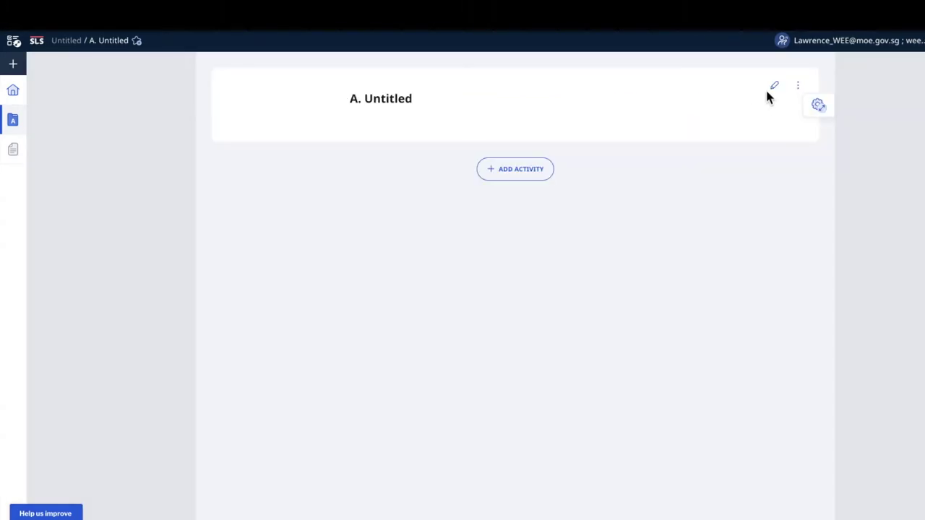
# From Starred Resources, choose Blended Learning Guide Chapter 1 and select all four of its activities
pyautogui.click(540, 172)
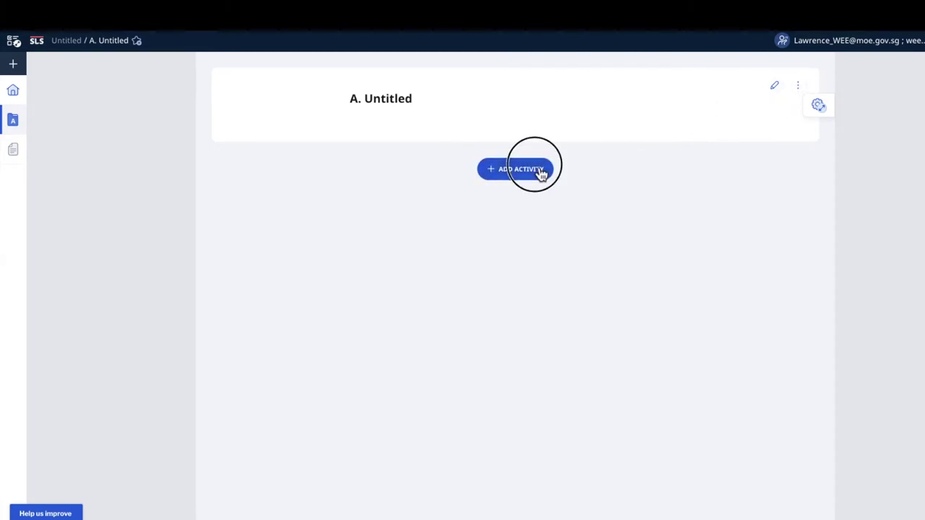
pyautogui.click(670, 83)
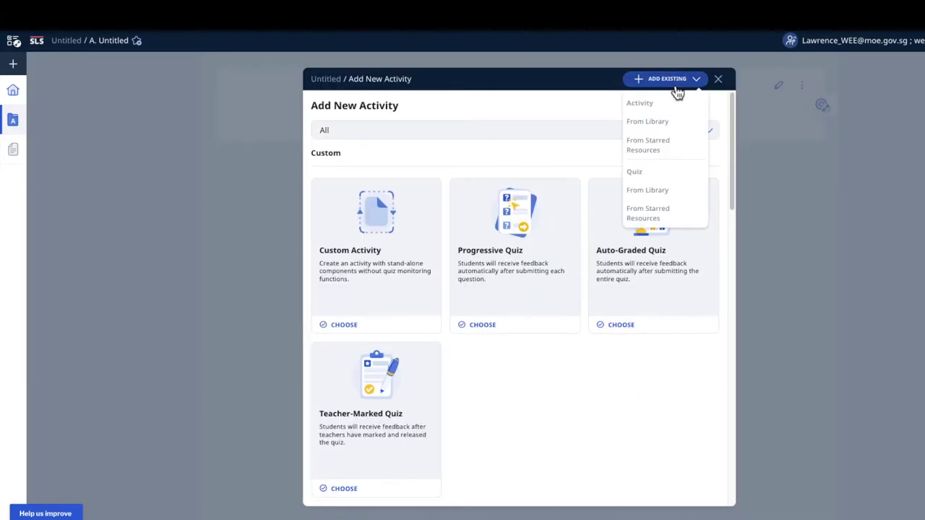
pyautogui.click(657, 154)
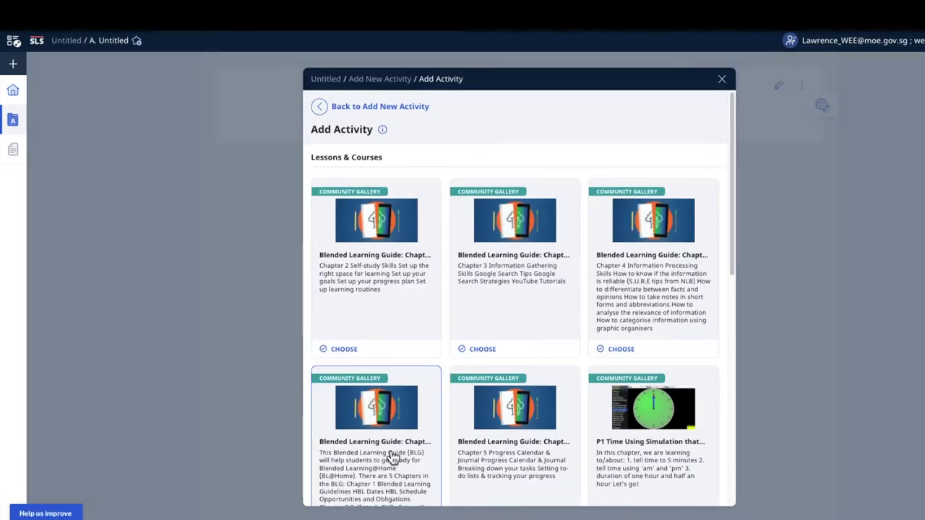
pyautogui.scroll(-1, 340, 456)
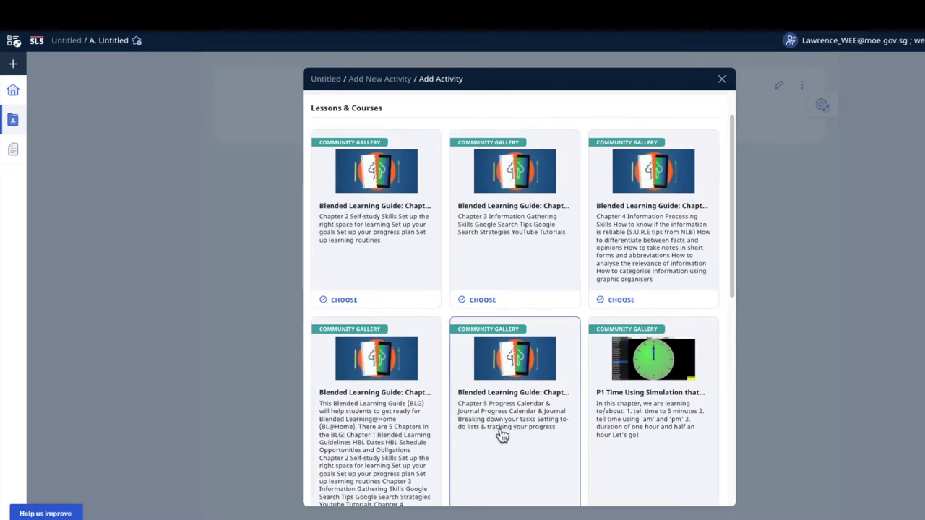
pyautogui.scroll(-1, 506, 383)
pyautogui.scroll(-2, 508, 384)
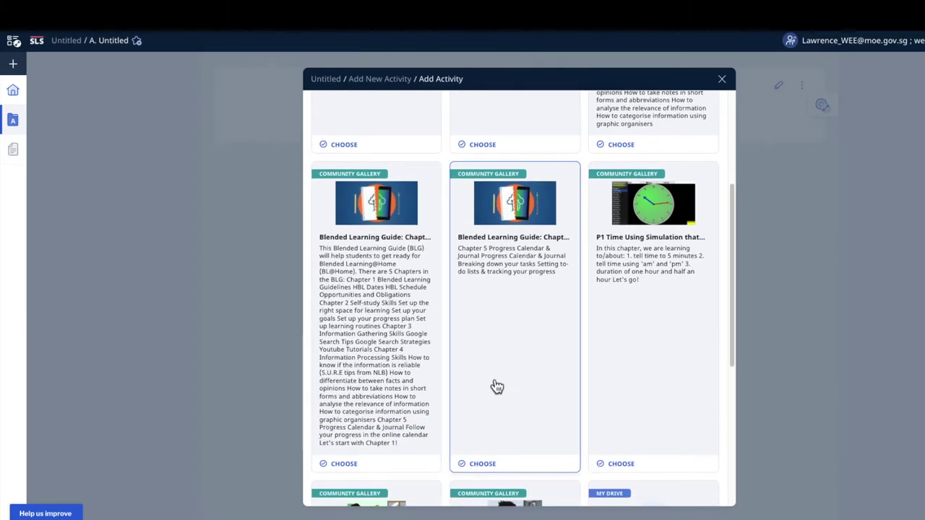
pyautogui.click(362, 464)
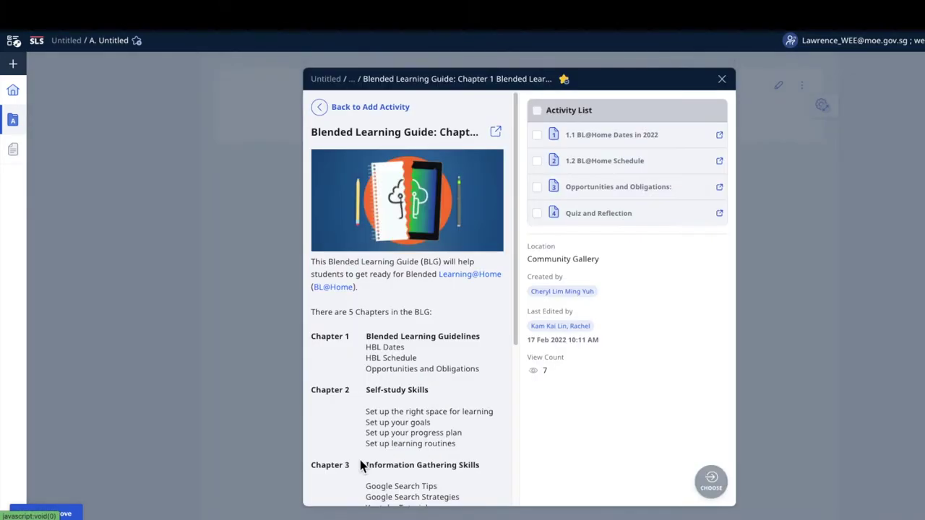
pyautogui.click(537, 110)
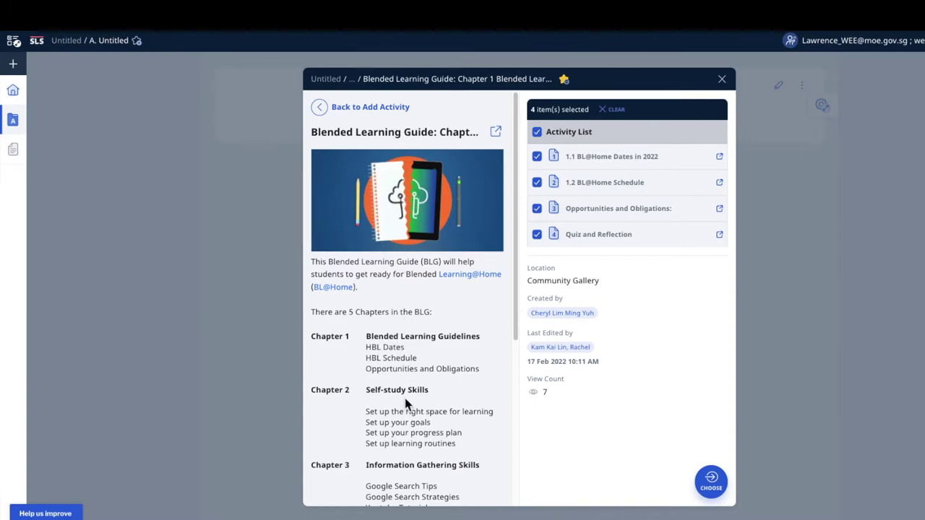
# Add the four selected Chapter 1 activities, starting with 1.1 BL@Home Dates in 2022, into section A
pyautogui.scroll(-5, 405, 401)
pyautogui.scroll(5, 405, 405)
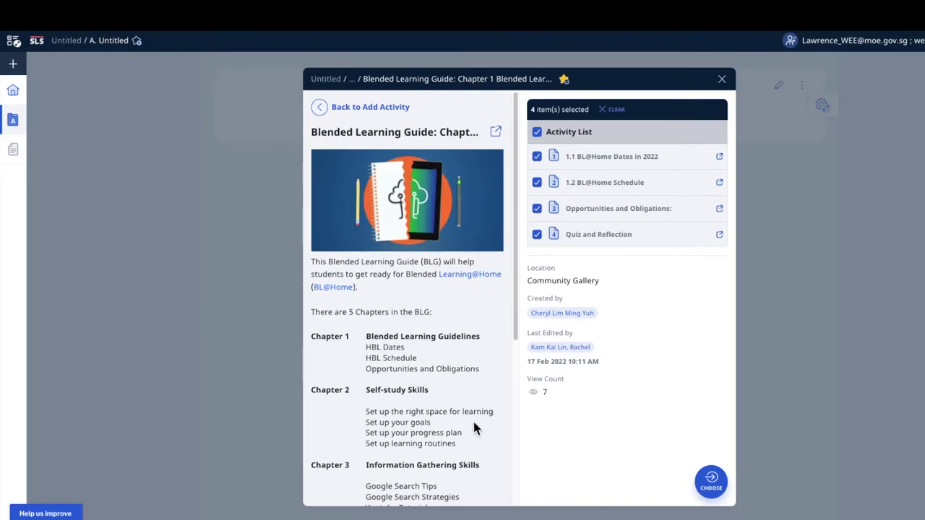
pyautogui.click(712, 482)
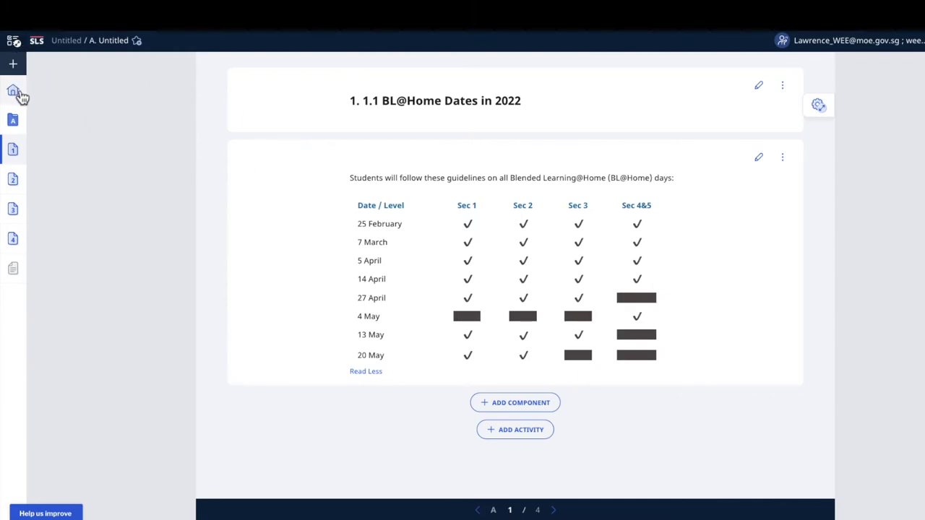
# Add and save a blank Custom section B. Untitled 2, ready to receive activities
pyautogui.click(15, 44)
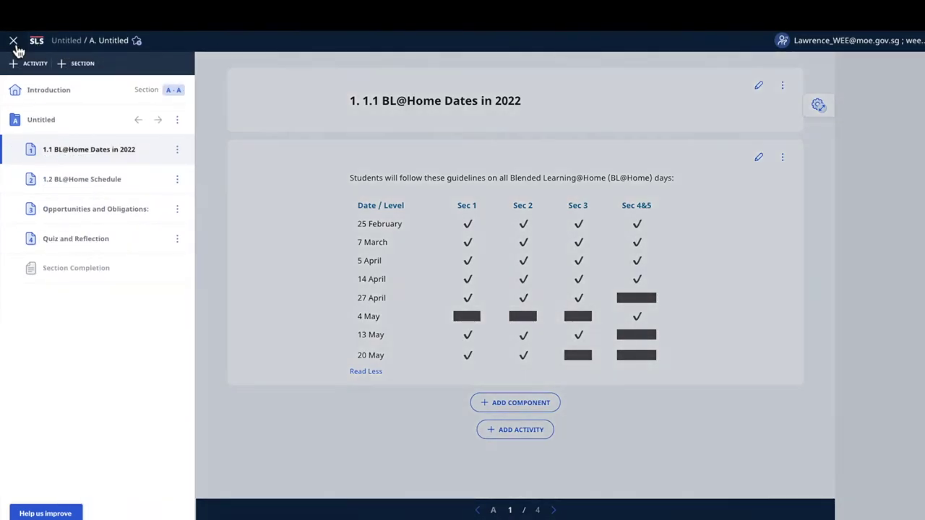
pyautogui.click(82, 65)
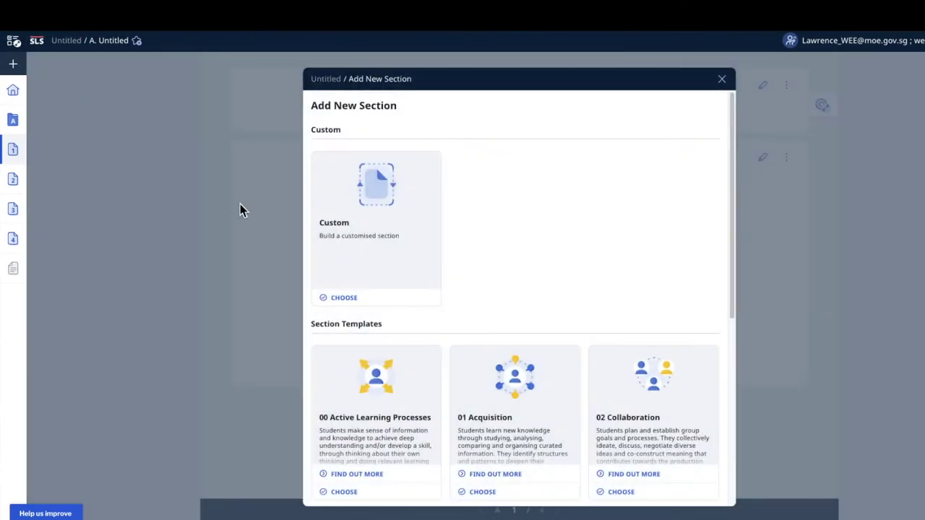
pyautogui.click(414, 249)
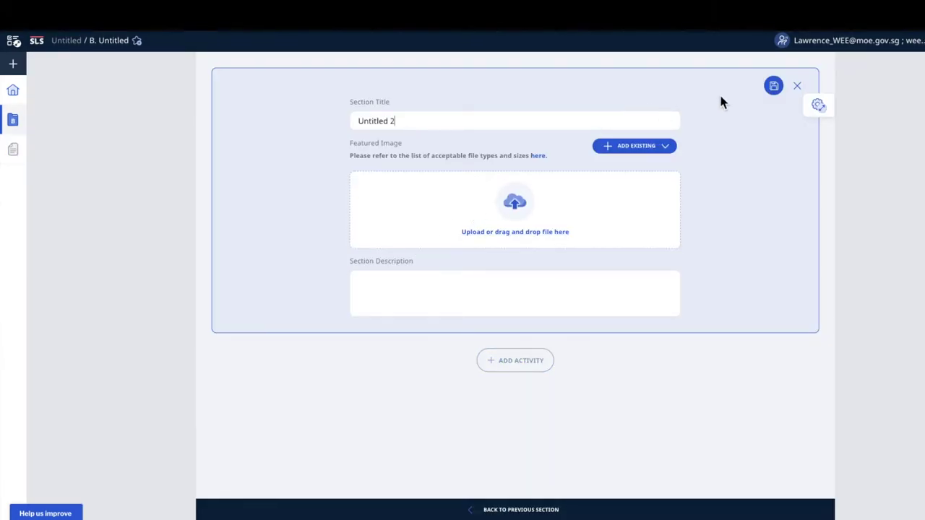
pyautogui.click(773, 85)
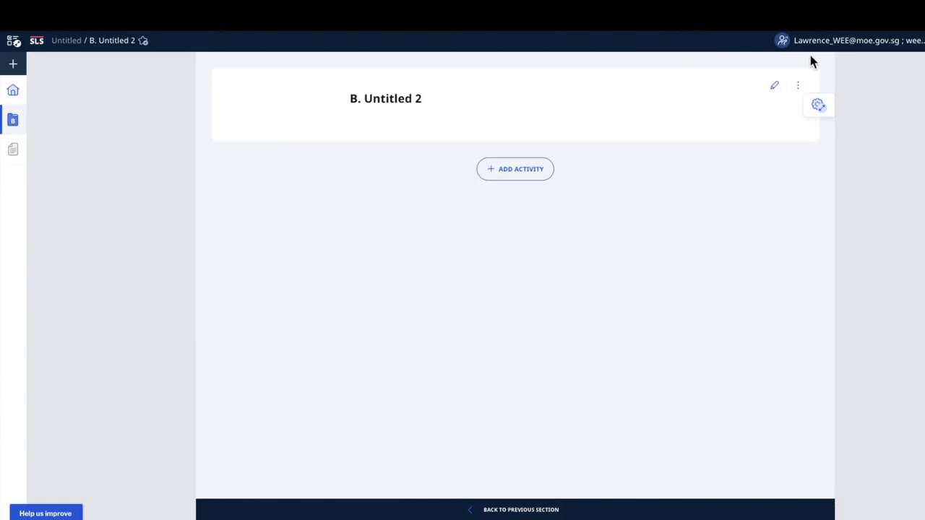
pyautogui.click(533, 173)
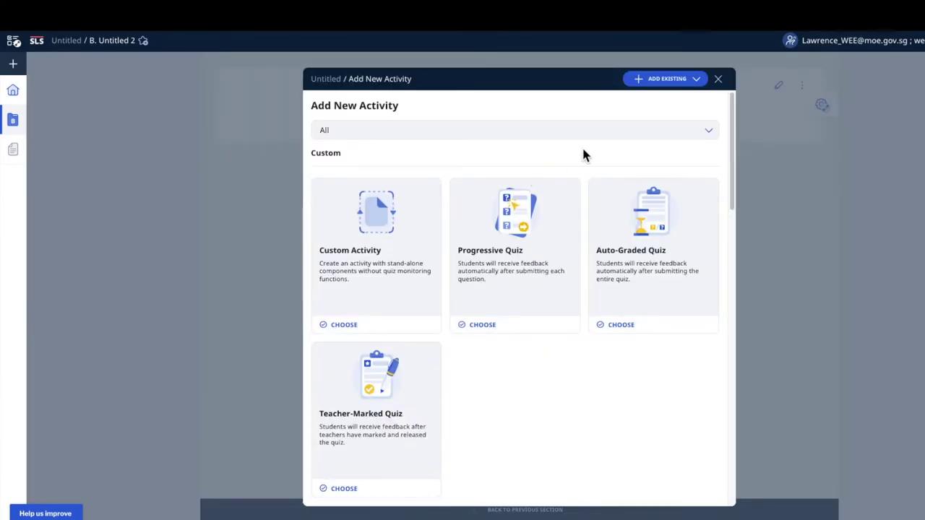
# From Starred Resources, choose the Chapter 2 Blended Learning Guide and select all its activities
pyautogui.click(699, 84)
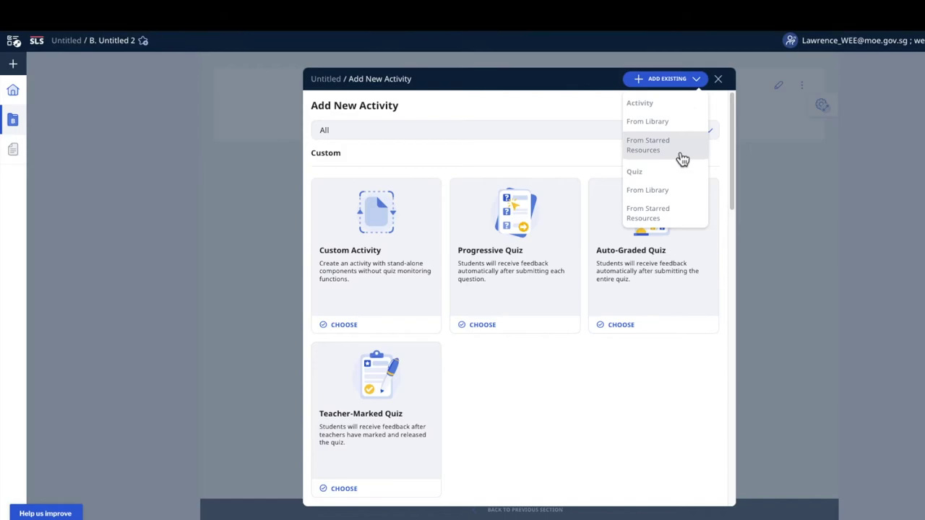
pyautogui.click(681, 145)
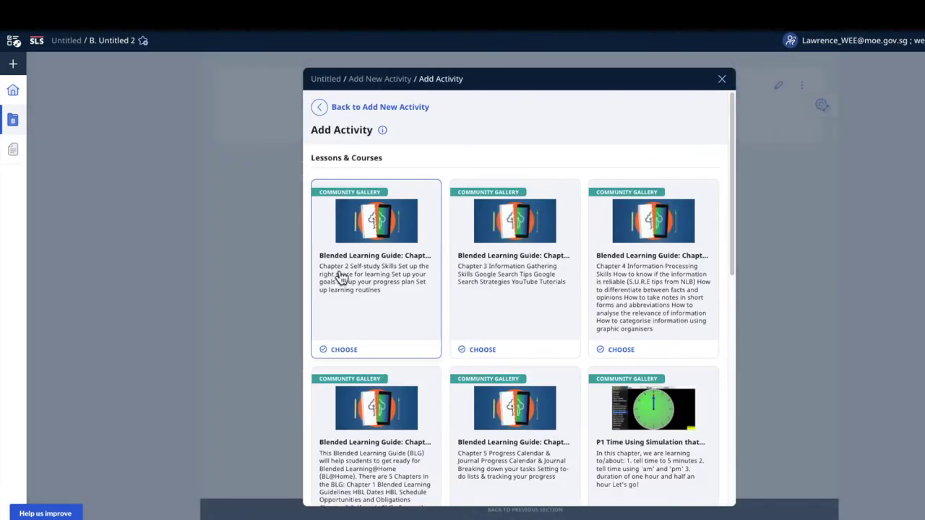
pyautogui.click(358, 349)
pyautogui.click(541, 134)
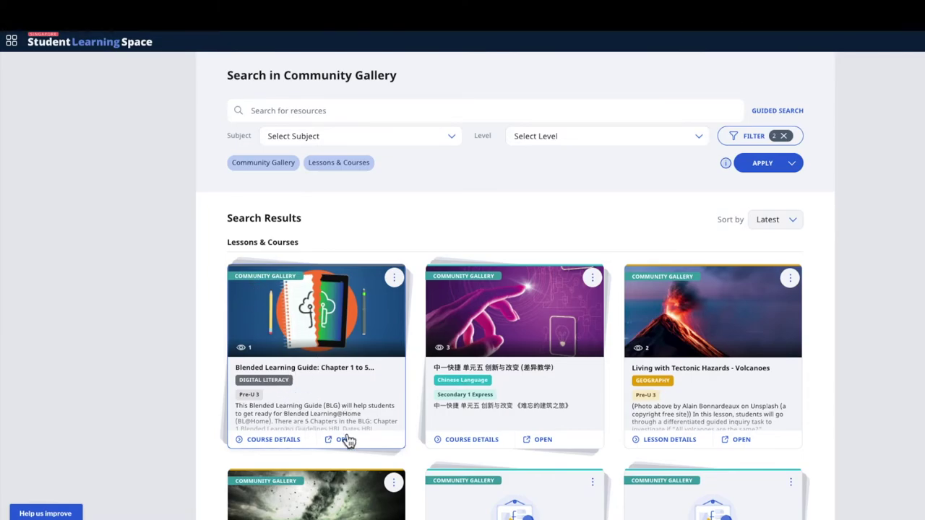
# Review the five chapters in the Blended Learning Guide: Chapter 1 to 5 course summary, then open the course
pyautogui.click(274, 440)
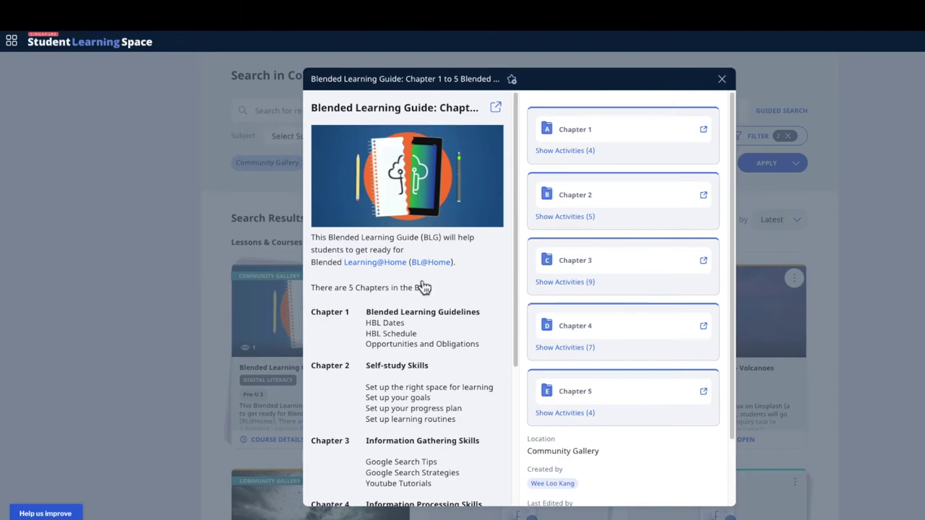
pyautogui.scroll(-3, 429, 356)
pyautogui.scroll(3, 429, 356)
pyautogui.scroll(-3, 402, 310)
pyautogui.scroll(3, 401, 394)
pyautogui.scroll(-2, 617, 471)
pyautogui.scroll(2, 616, 466)
pyautogui.click(723, 81)
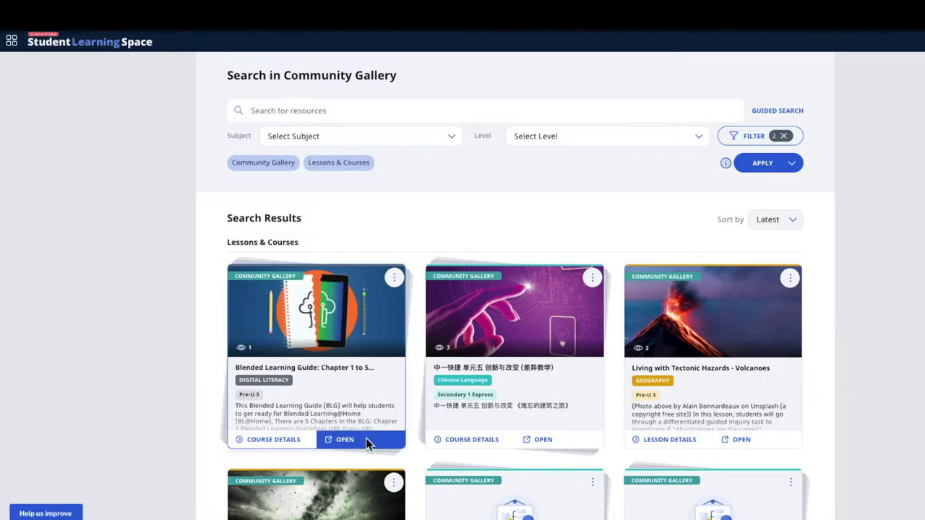
pyautogui.click(367, 438)
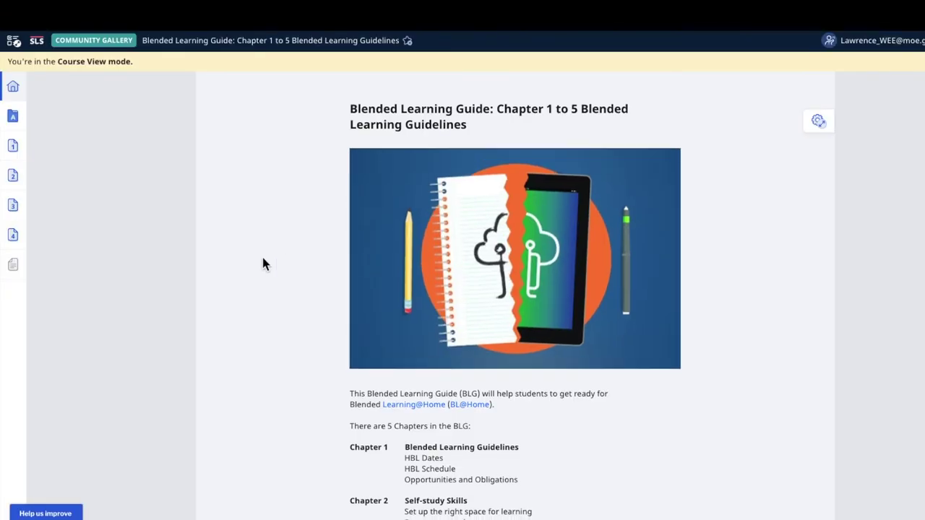
# Show the course's full details and expand its Digital Literacy course tag to see its topics
pyautogui.scroll(-4, 262, 260)
pyautogui.scroll(4, 263, 260)
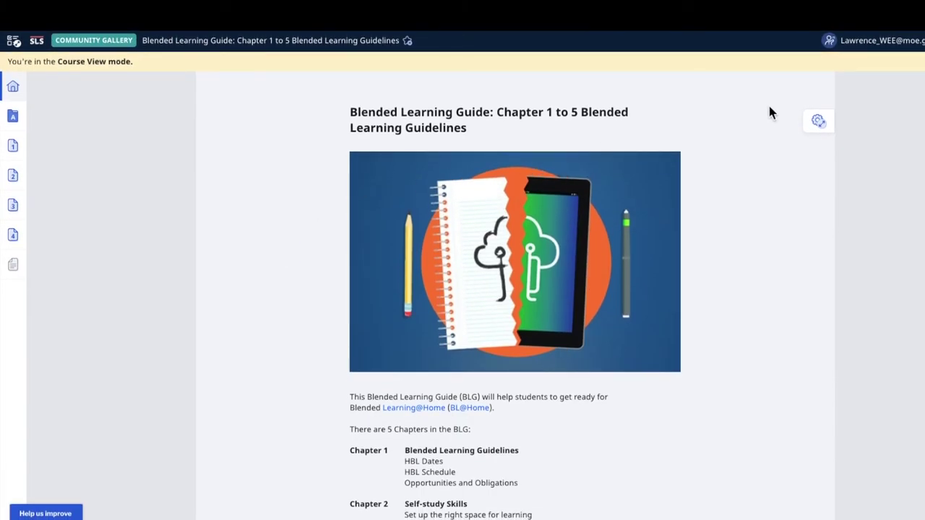
pyautogui.click(820, 121)
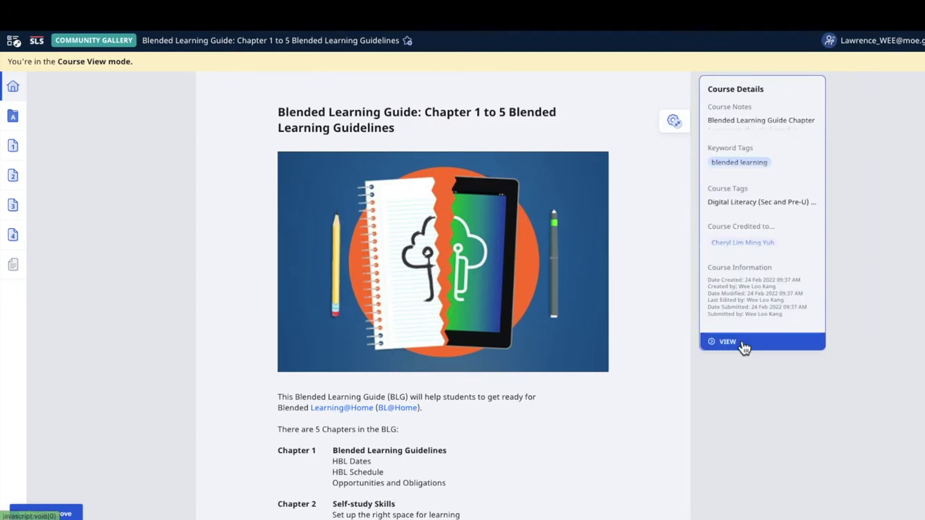
pyautogui.click(744, 347)
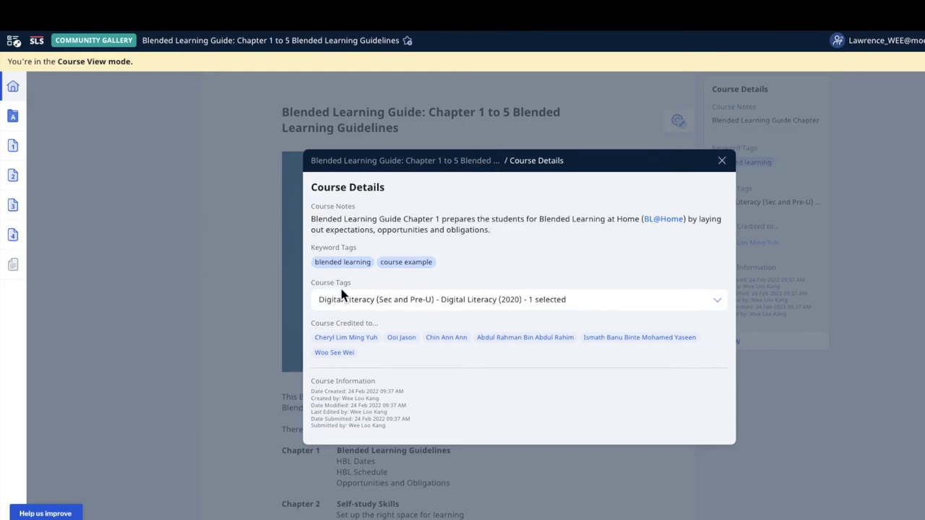
pyautogui.click(550, 300)
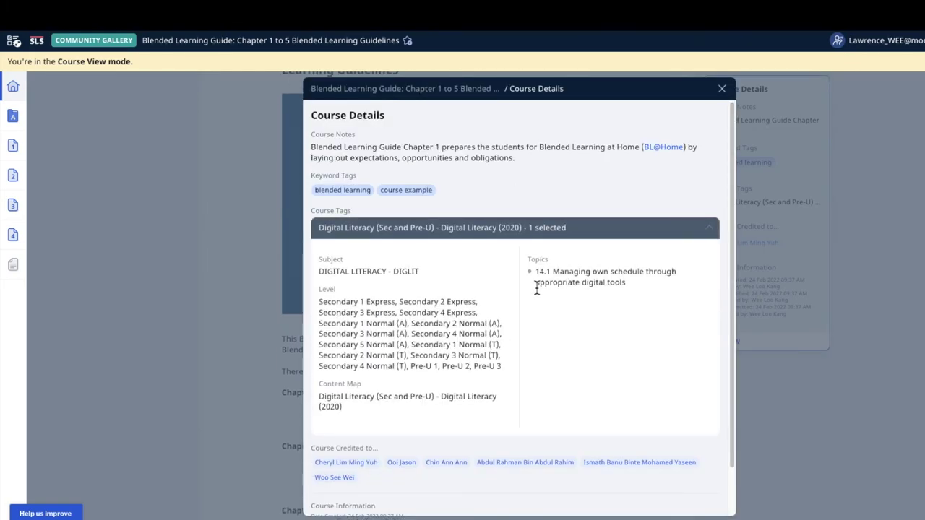
pyautogui.moveTo(537, 275); pyautogui.dragTo(626, 296)
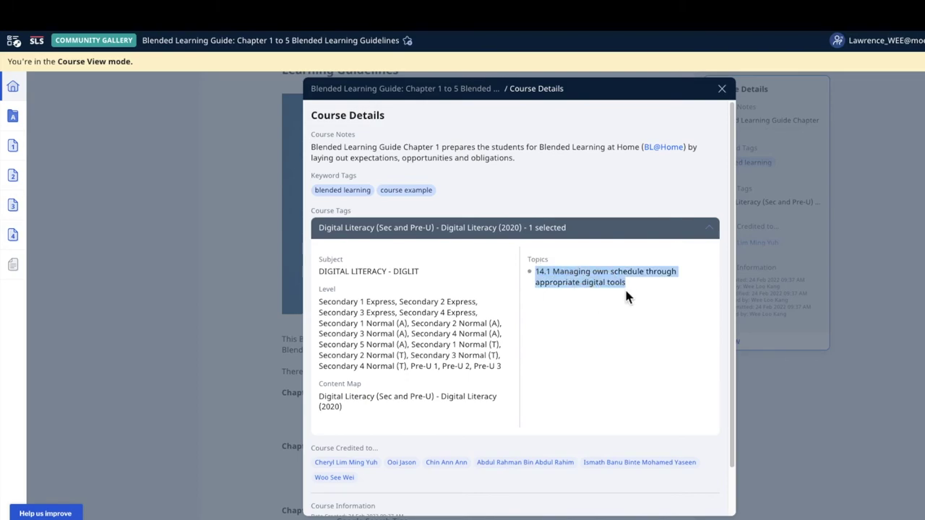
pyautogui.click(551, 274)
pyautogui.moveTo(549, 272); pyautogui.dragTo(634, 296)
pyautogui.click(547, 277)
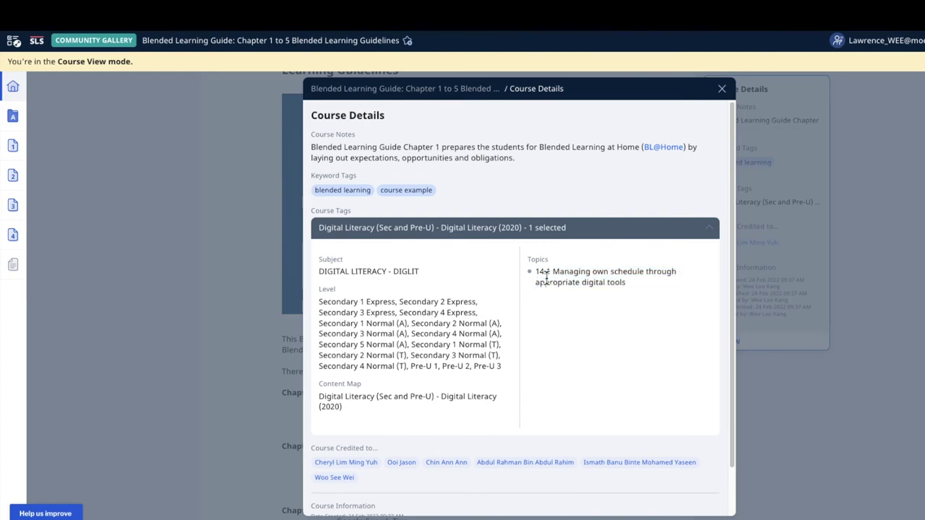
pyautogui.moveTo(612, 272); pyautogui.dragTo(647, 271)
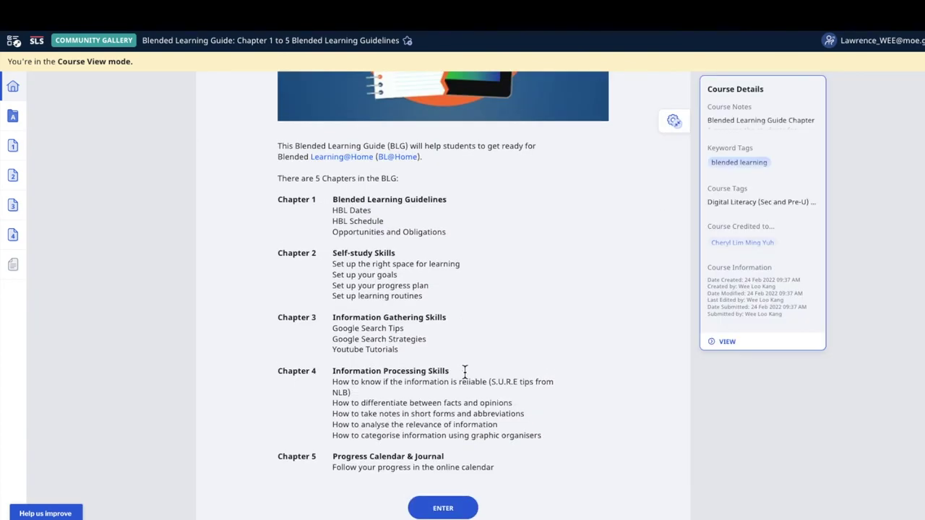
pyautogui.scroll(1, 464, 374)
pyautogui.click(726, 337)
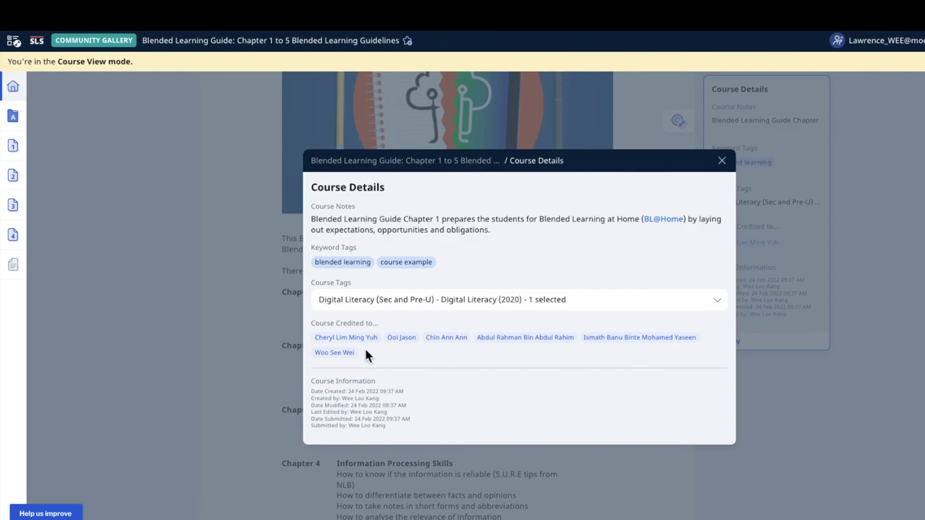
pyautogui.click(717, 162)
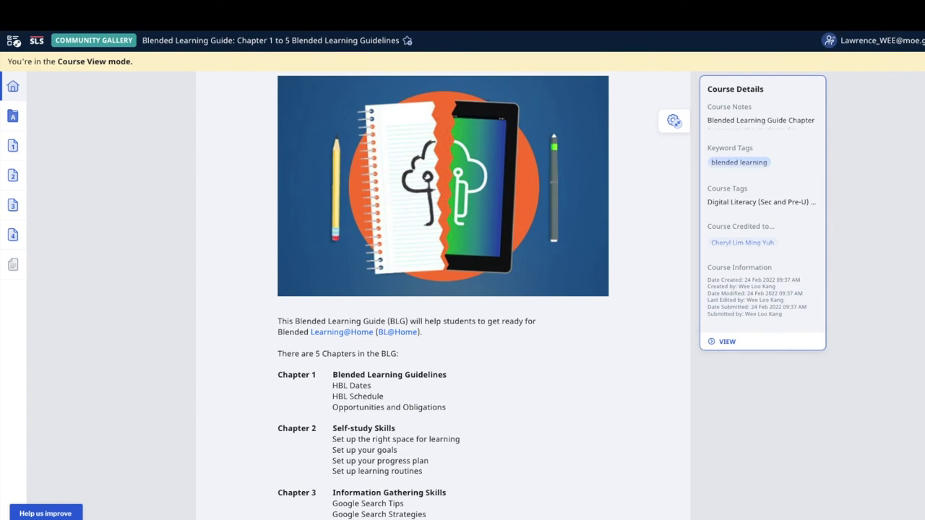
# Use Exit Course in the course options menu to leave Course View for the gallery search
pyautogui.click(873, 41)
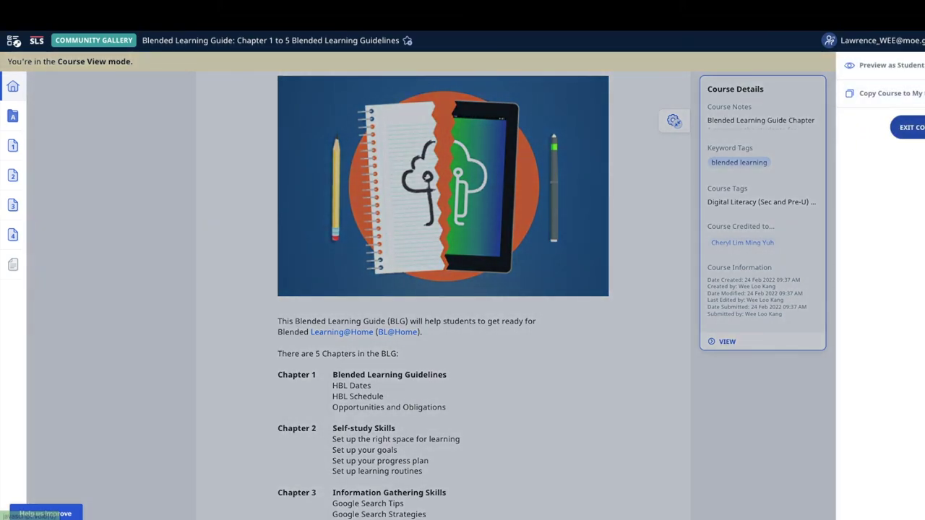
pyautogui.click(907, 128)
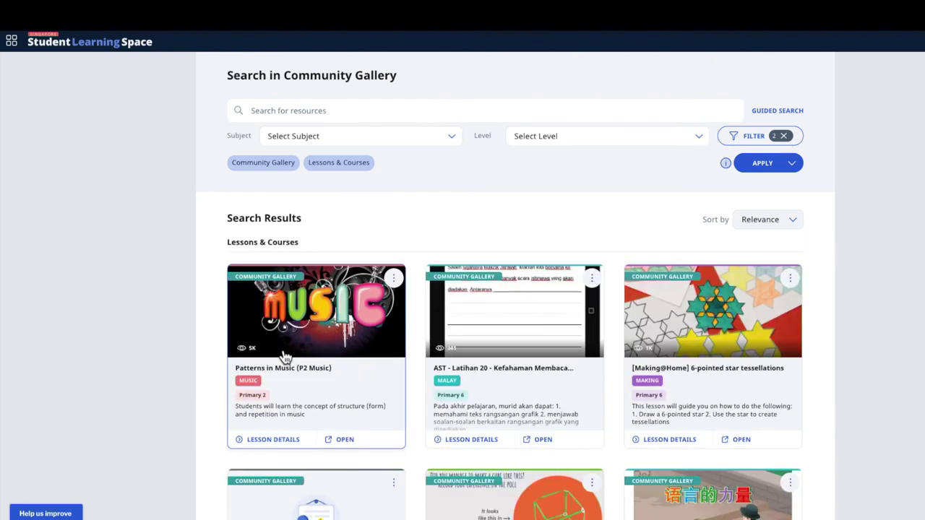